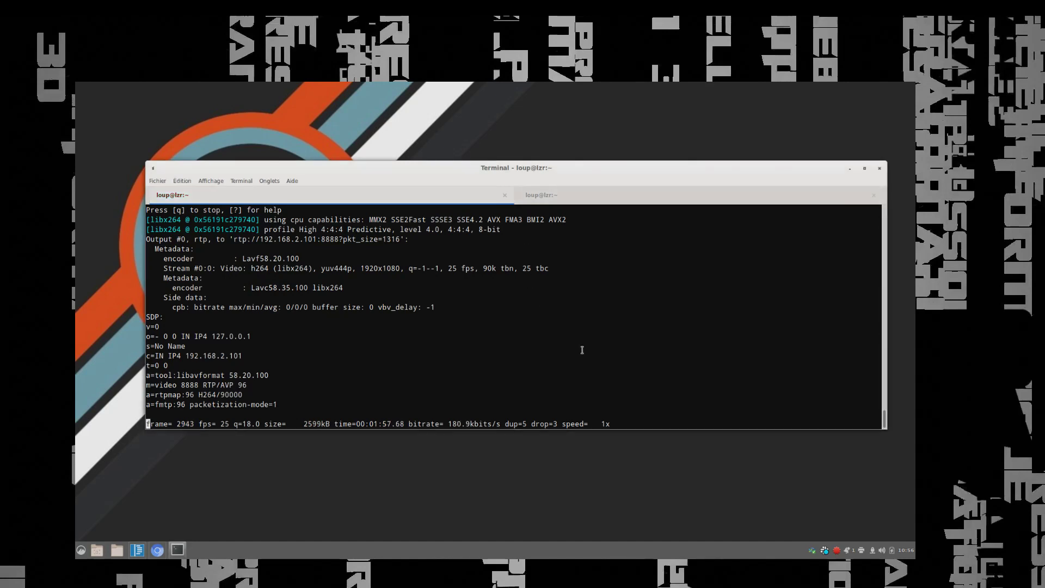
left_click_drag(618, 374, 203, 249)
left_click(305, 307)
left_click_drag(473, 387, 201, 237)
left_click(275, 277)
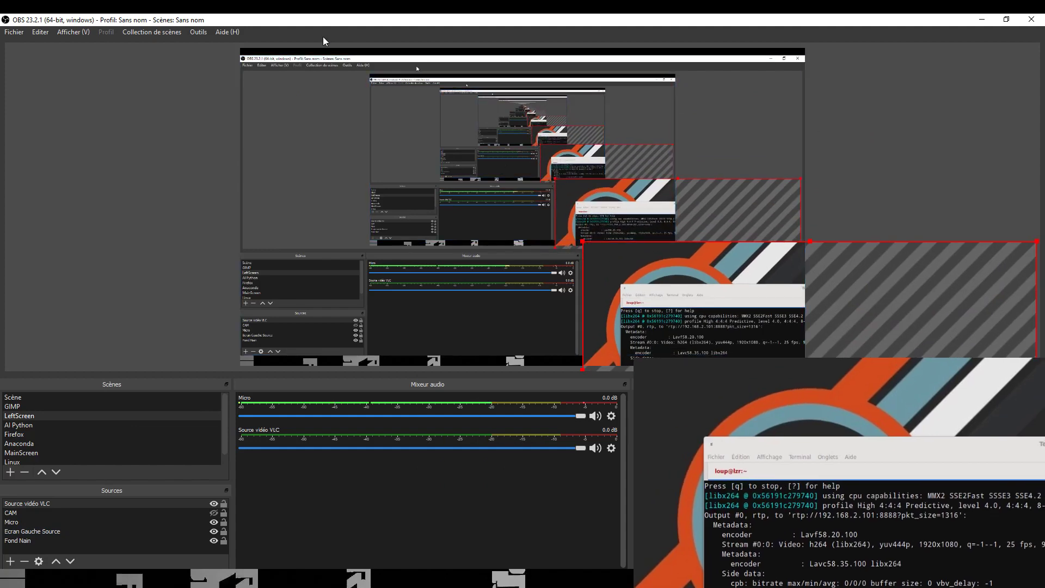
Open the Windows Task Manager, move it over the preview to view the running processes, and close it.
key("ctrl+shift+Escape")
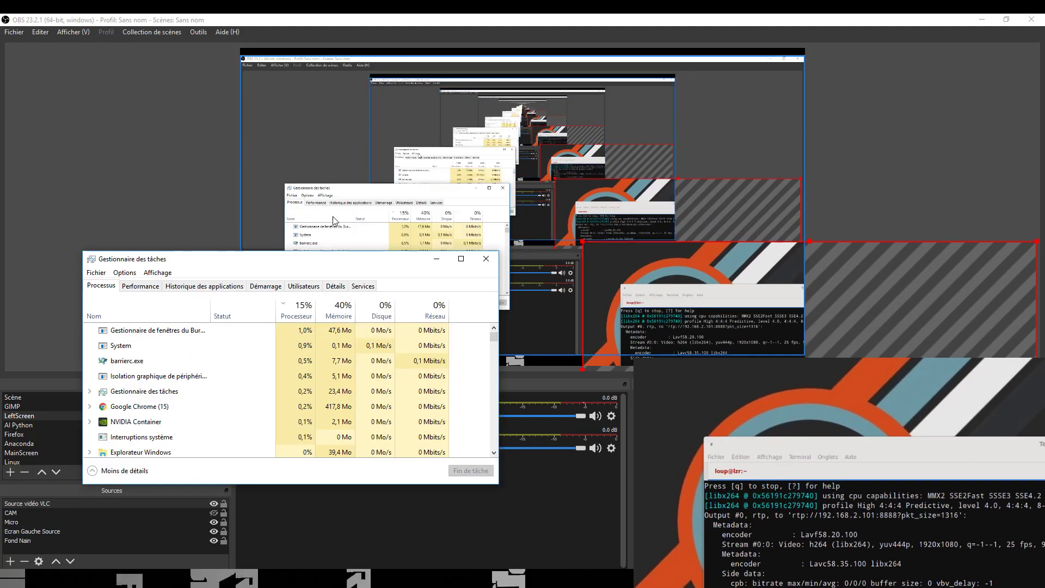
left_click_drag(290, 254, 287, 136)
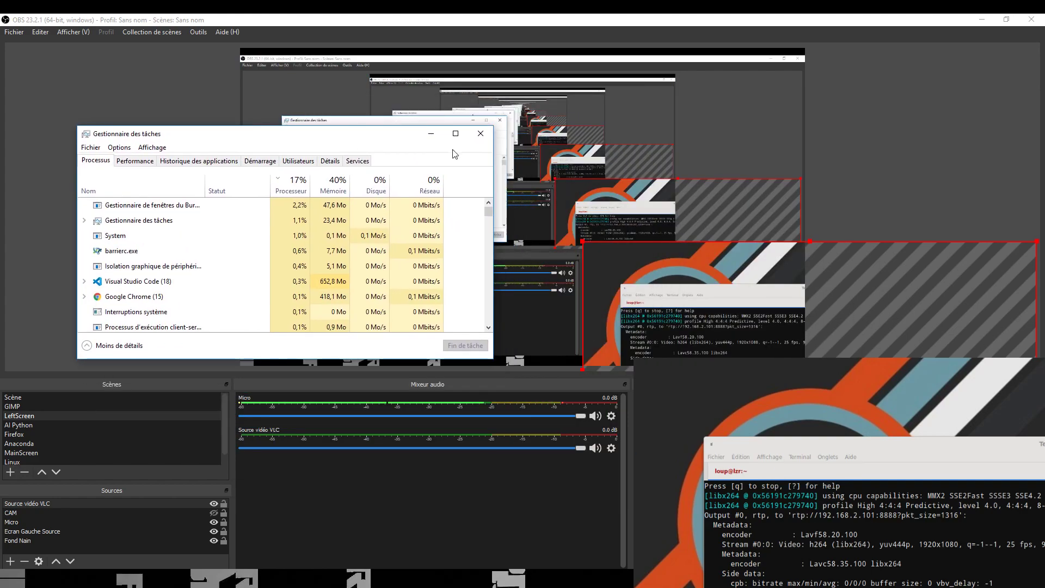
left_click(480, 134)
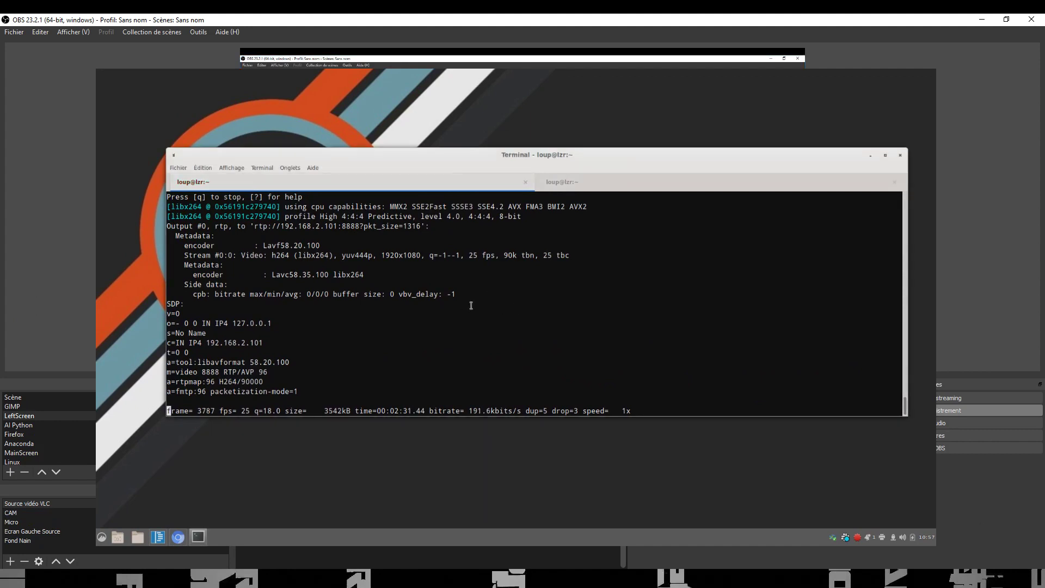
Switch to the second terminal session, abandon the pending ffmpeg command and clear the screen.
left_click(572, 187)
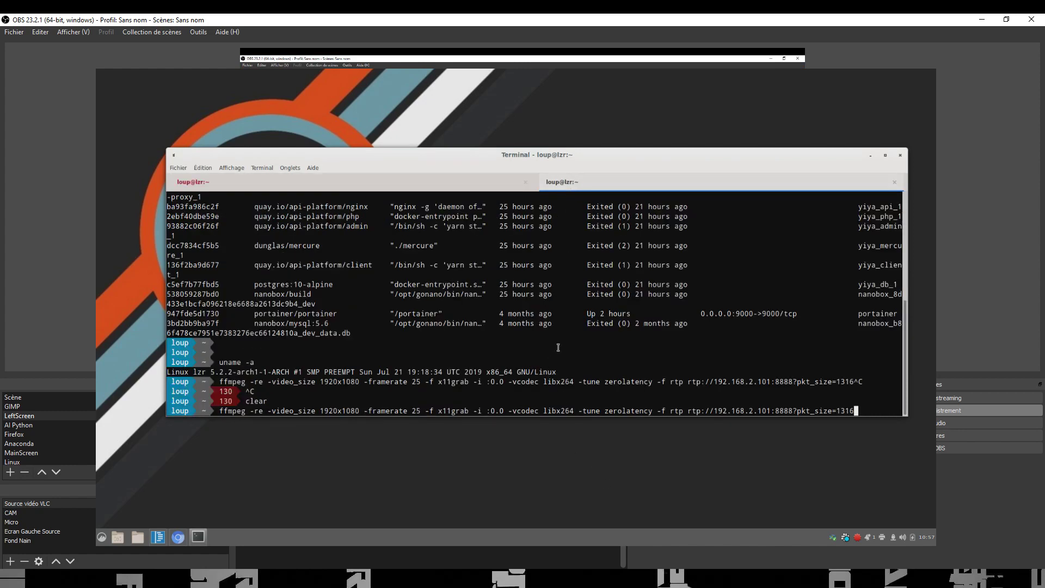
key("Return")
key("ctrl+c")
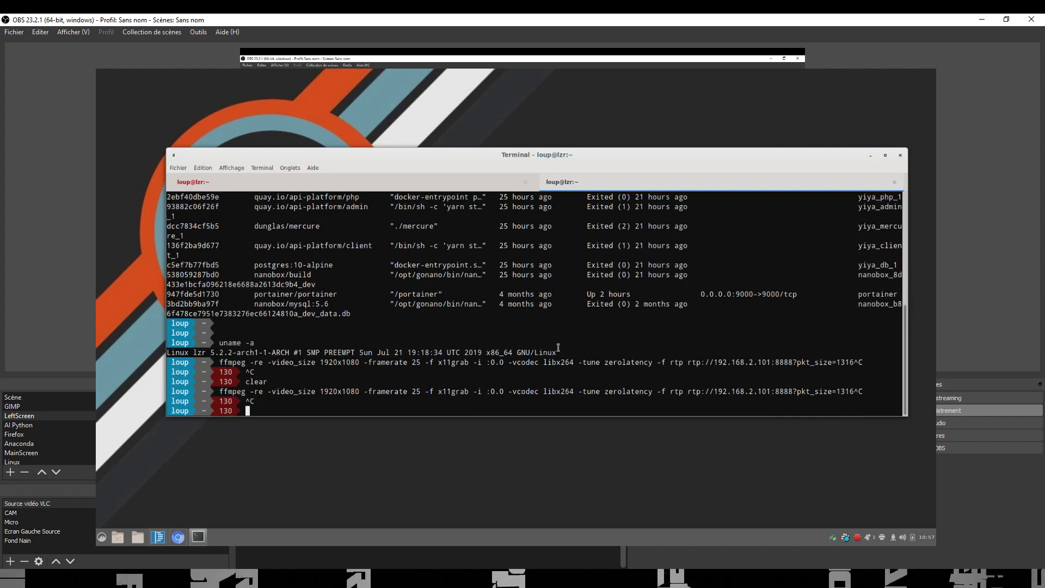
type("clear")
key("Return")
Discard the uname -a entry and recall the ffmpeg command that streams the desktop to rtp://192.168.2.101:8888?pkt_size=1316 without running it.
type("uname -a")
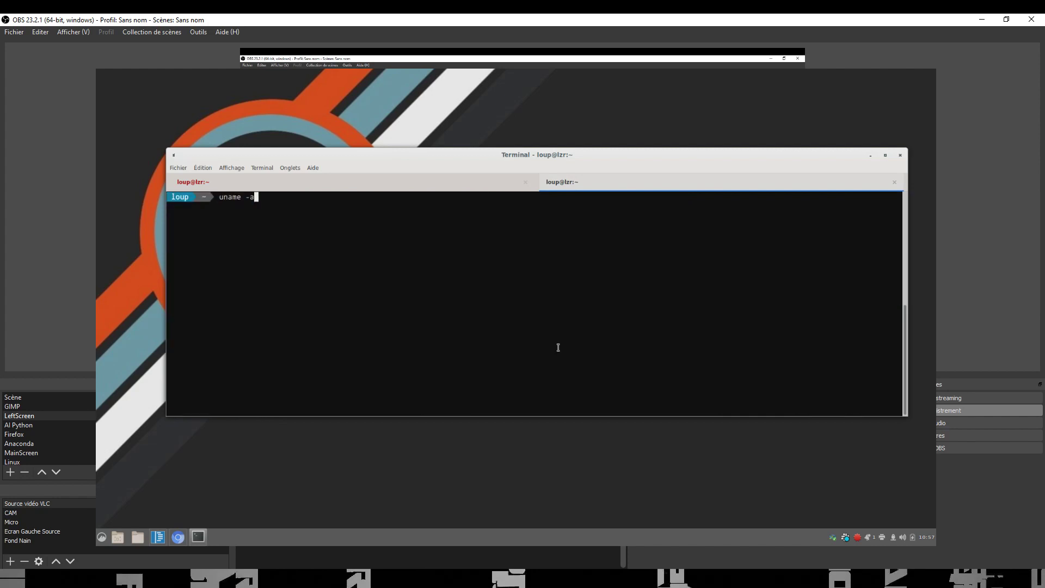
key("ctrl+c")
key("Up")
key("Up")
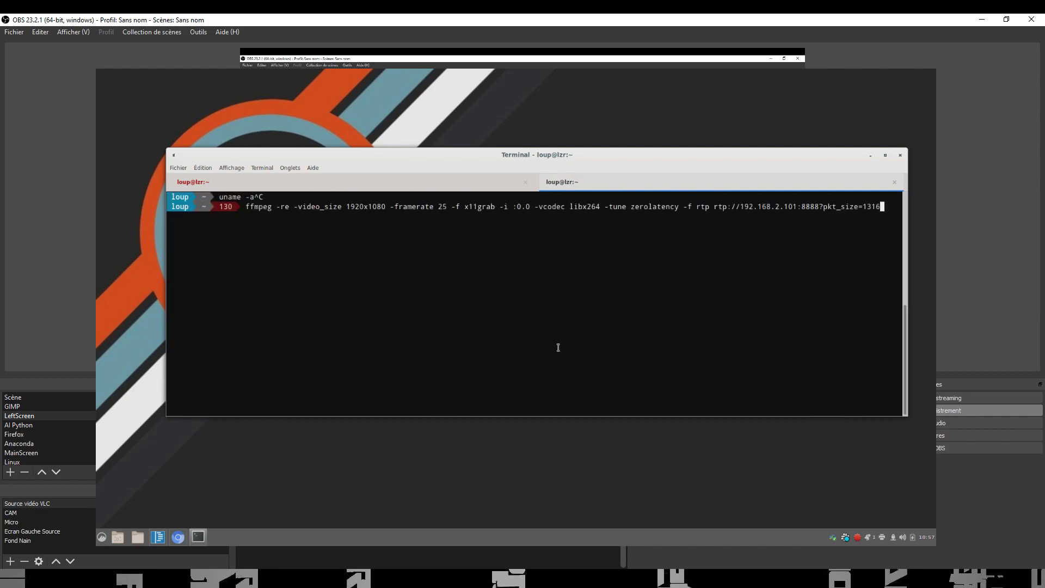
Review the capture options of the ffmpeg command by highlighting the 1920x1080 video size, the x11grab format and the :0.0 display input.
double_click(264, 205)
left_click_drag(316, 207, 385, 207)
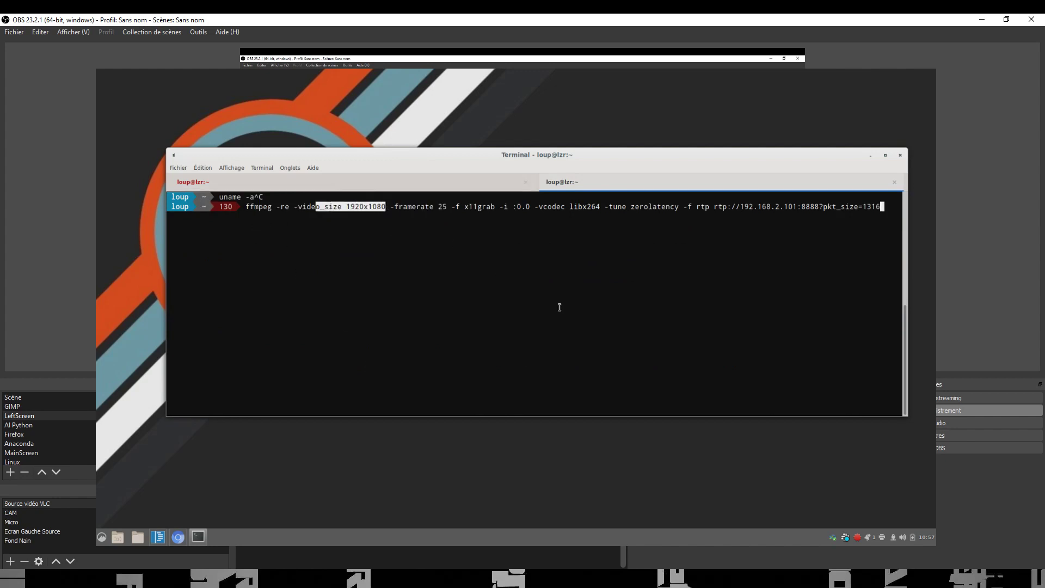
double_click(482, 206)
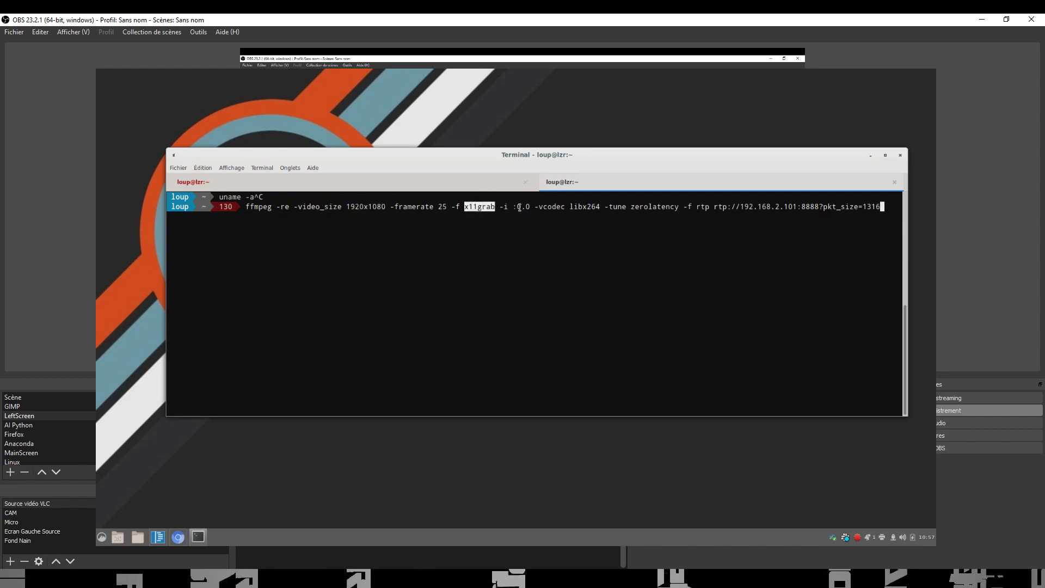
mouse_move(515, 207)
left_mouse_down()
mouse_move(540, 206)
mouse_move(526, 205)
left_mouse_up()
left_click(527, 206)
Review the encoding options of the ffmpeg command by highlighting the libx264 codec and the -tune zerolatency option.
double_click(572, 206)
left_click(577, 206)
double_click(580, 206)
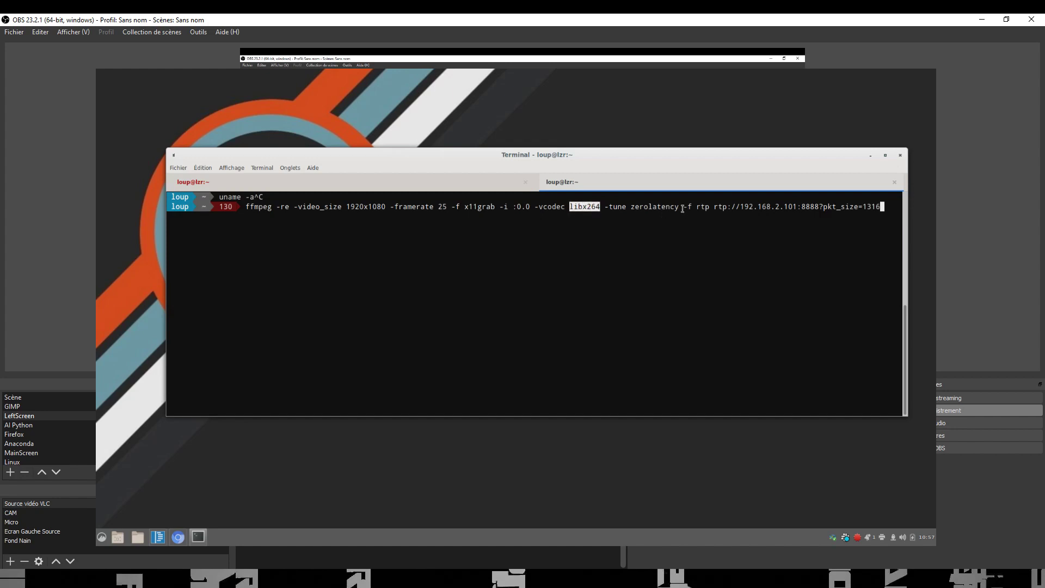
left_click_drag(683, 209, 605, 208)
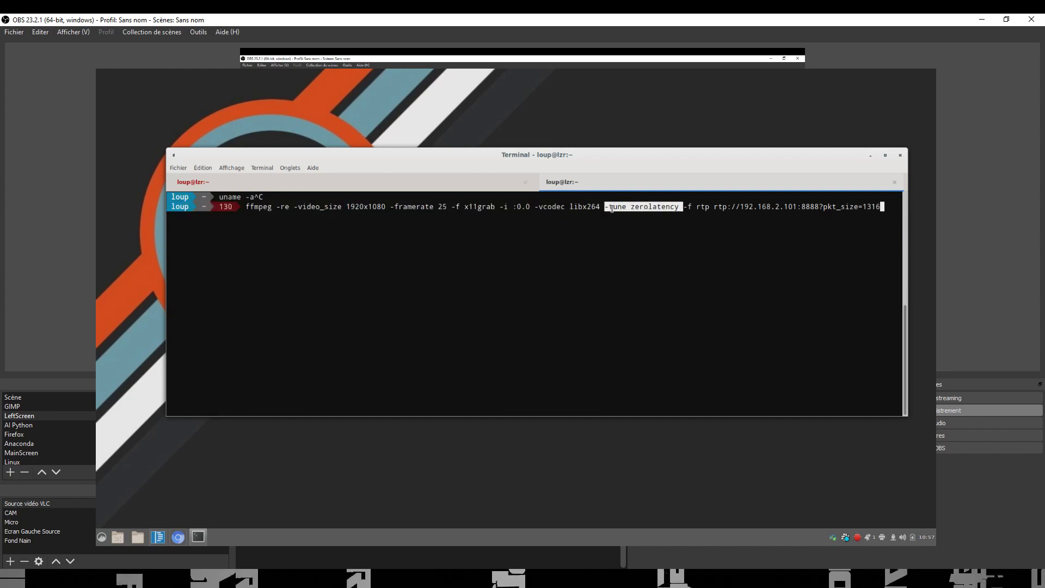
left_click(612, 208)
left_click_drag(687, 209, 601, 207)
left_click(602, 207)
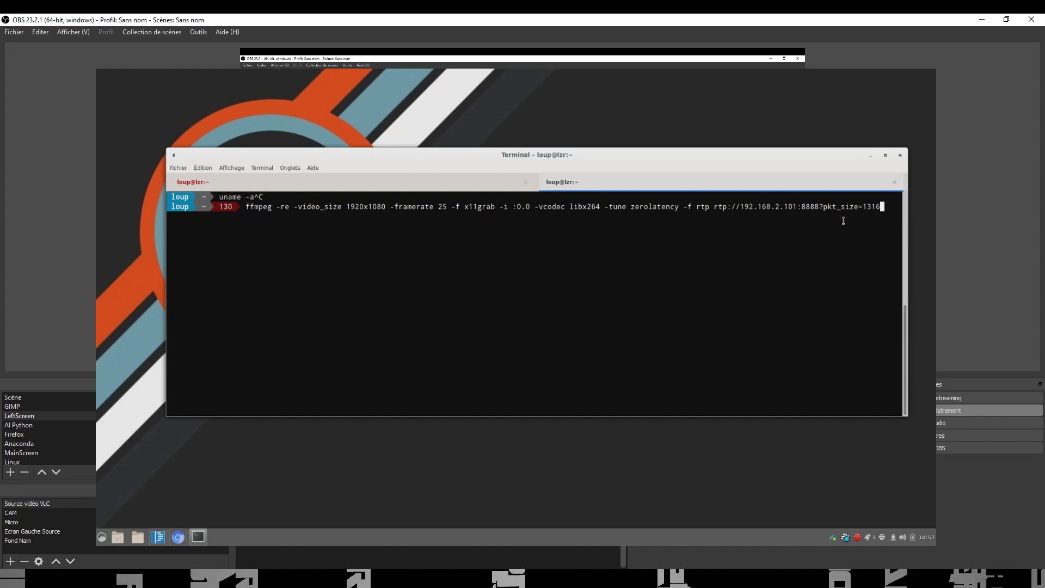
Review the RTP destination by highlighting the address 192.168.2.101, port 8888 and the pkt_size=1316 parameter.
left_click_drag(879, 208, 795, 205)
left_click(764, 214)
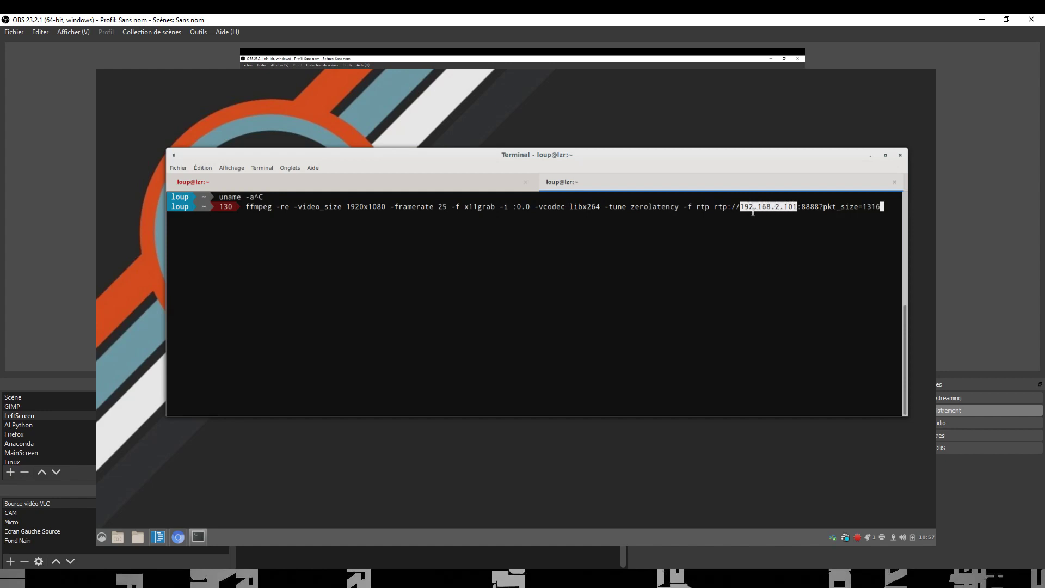
left_click(796, 207)
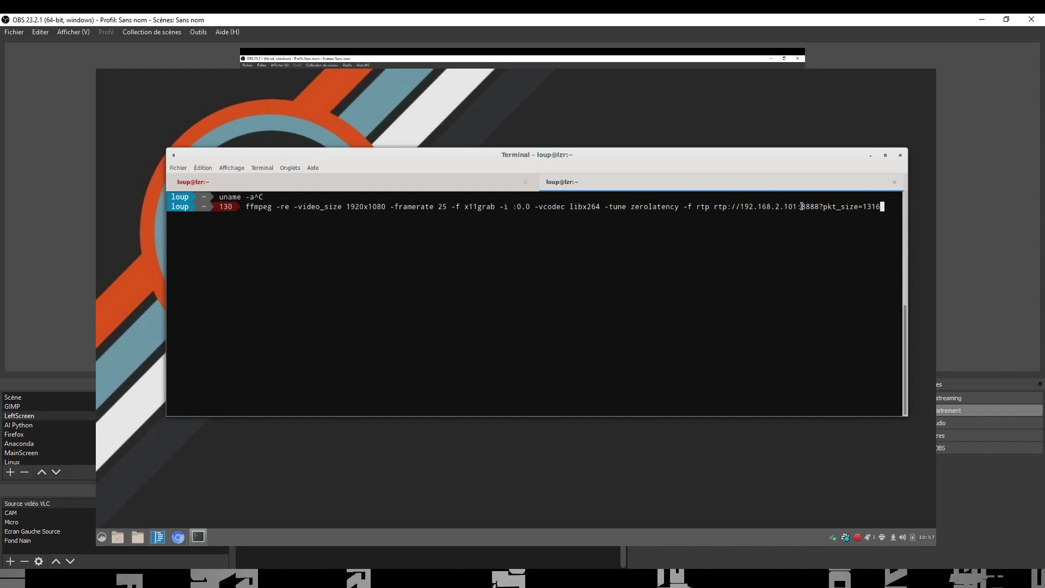
double_click(802, 206)
left_click(871, 209)
left_click_drag(877, 207, 827, 208)
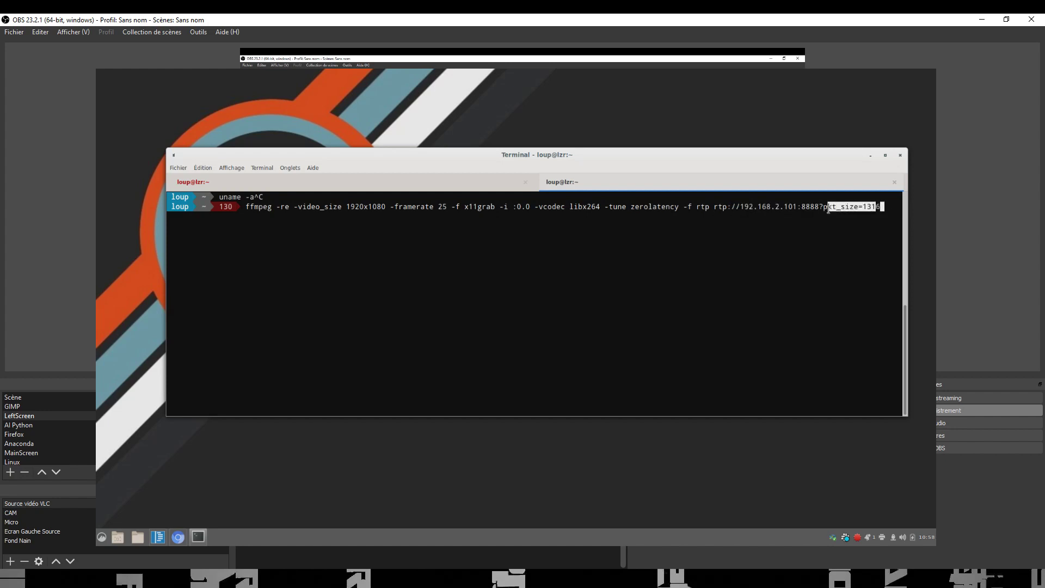
left_click(881, 206)
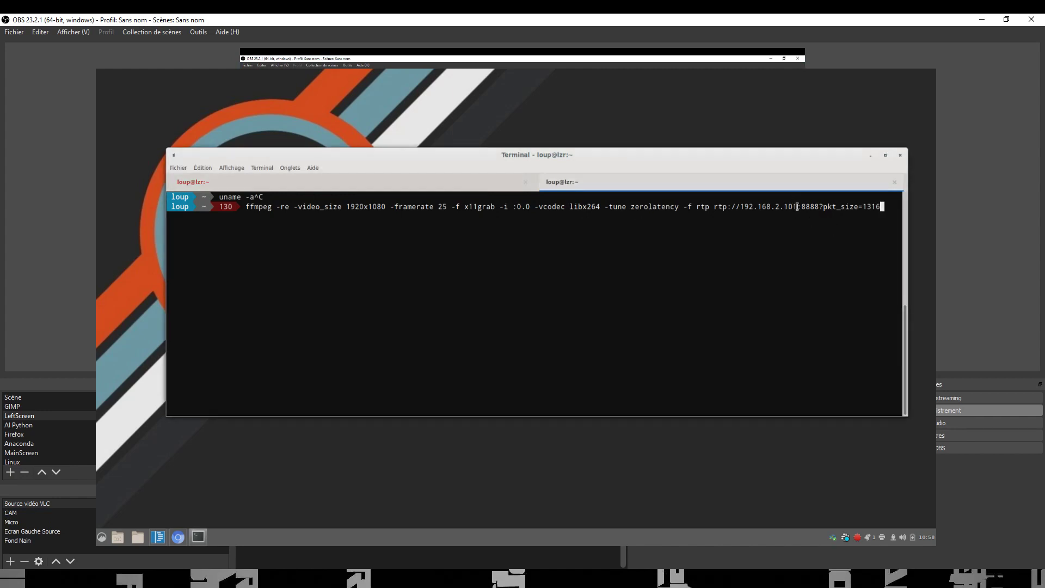
Highlight the destination IP address again, followed by the ffmpeg command from its beginning through the -f option.
left_click_drag(796, 207, 739, 209)
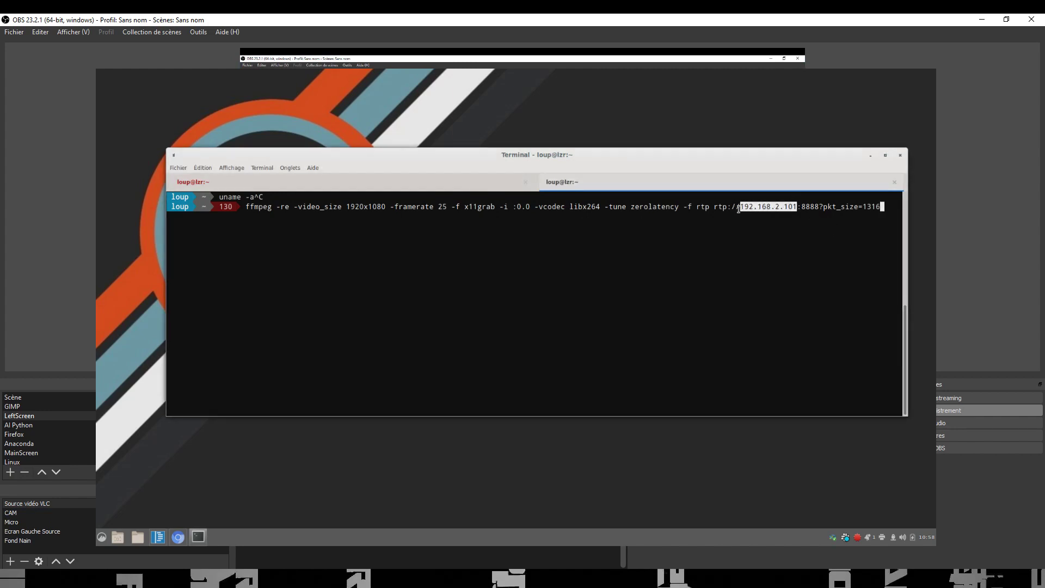
left_click(738, 209)
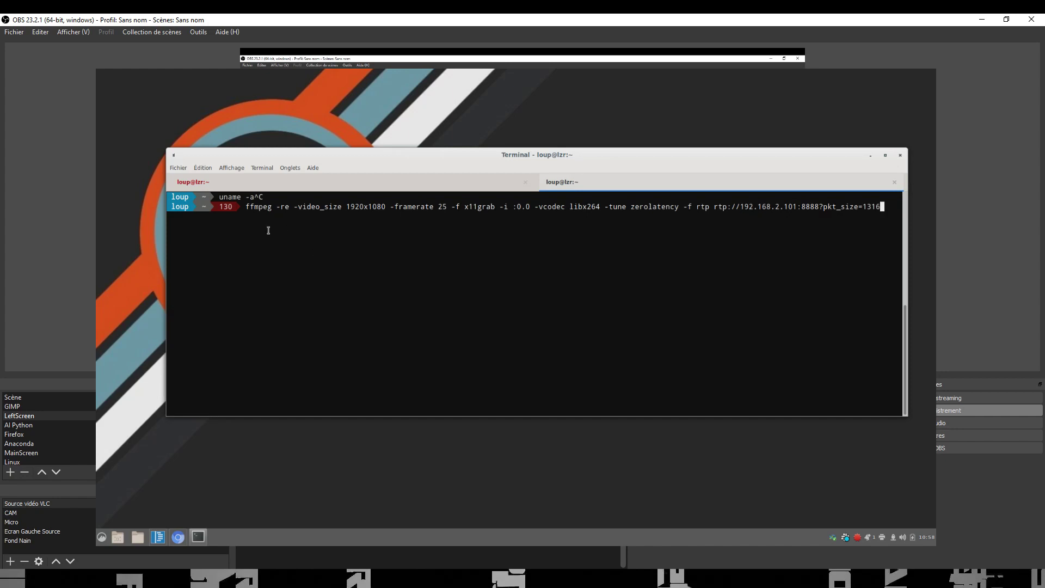
left_click_drag(246, 206, 690, 209)
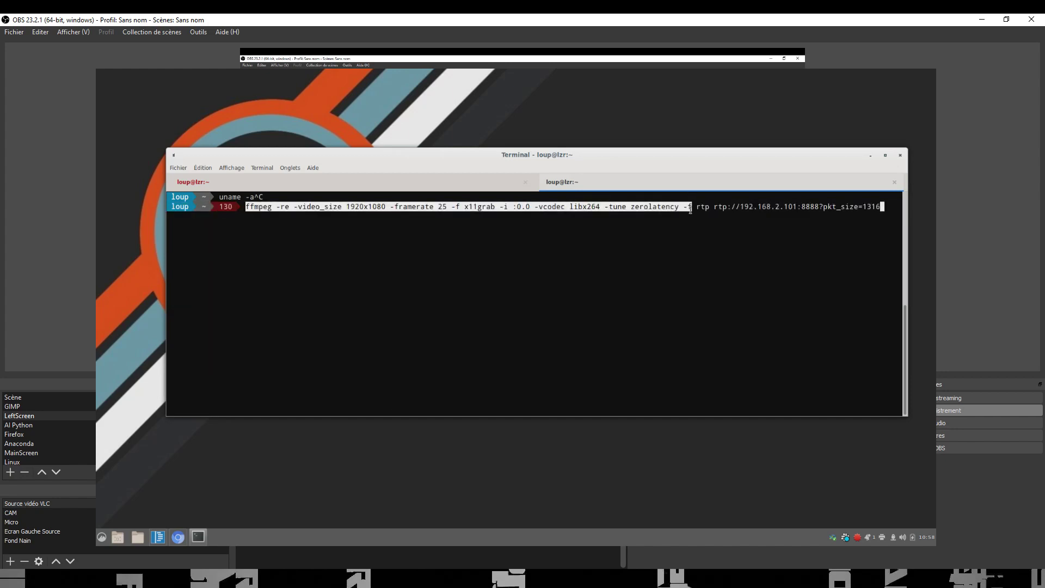
left_click(690, 210)
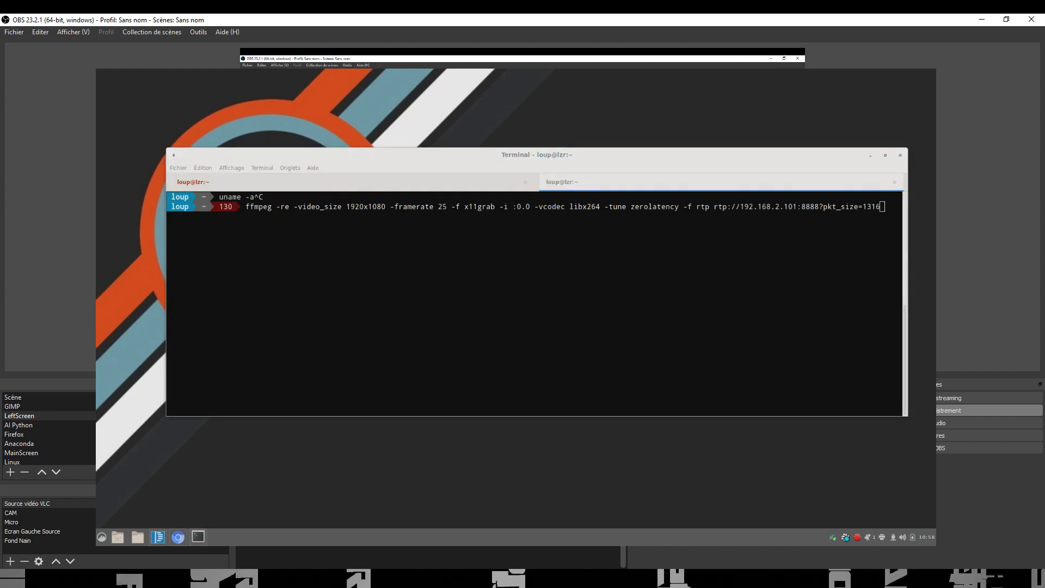
Return to the terminal session running the stream and select the SDP block from v=0 through a=fmtp:96 packetization-mode=1.
left_click(450, 183)
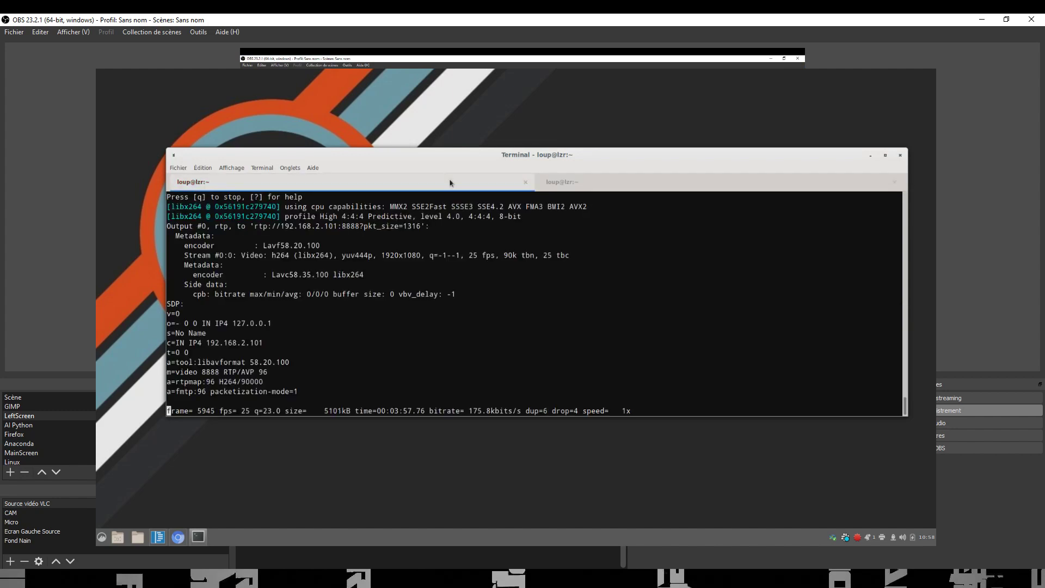
left_click_drag(298, 393, 152, 311)
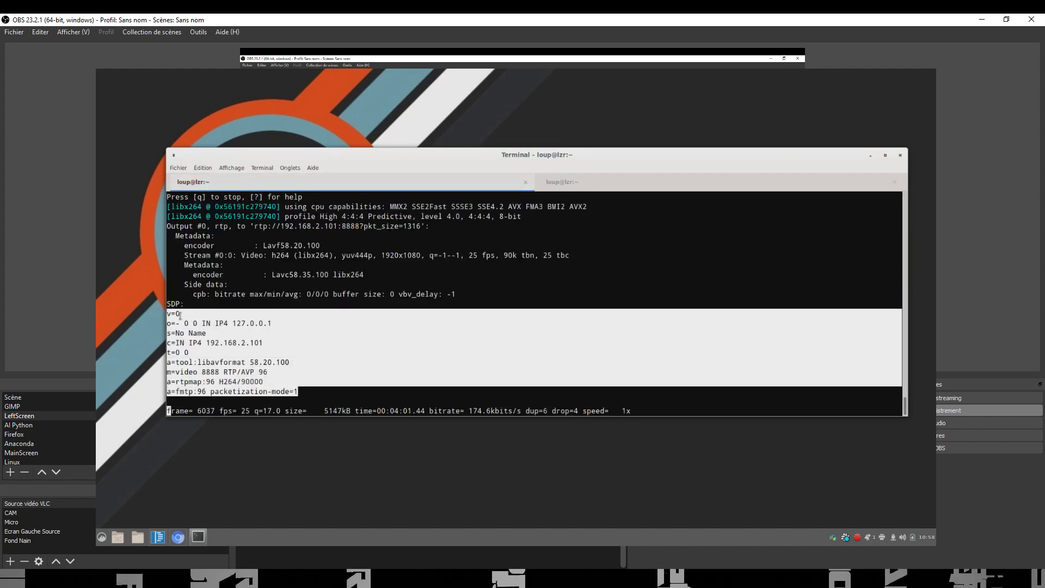
left_click(313, 346)
left_click_drag(298, 392, 168, 313)
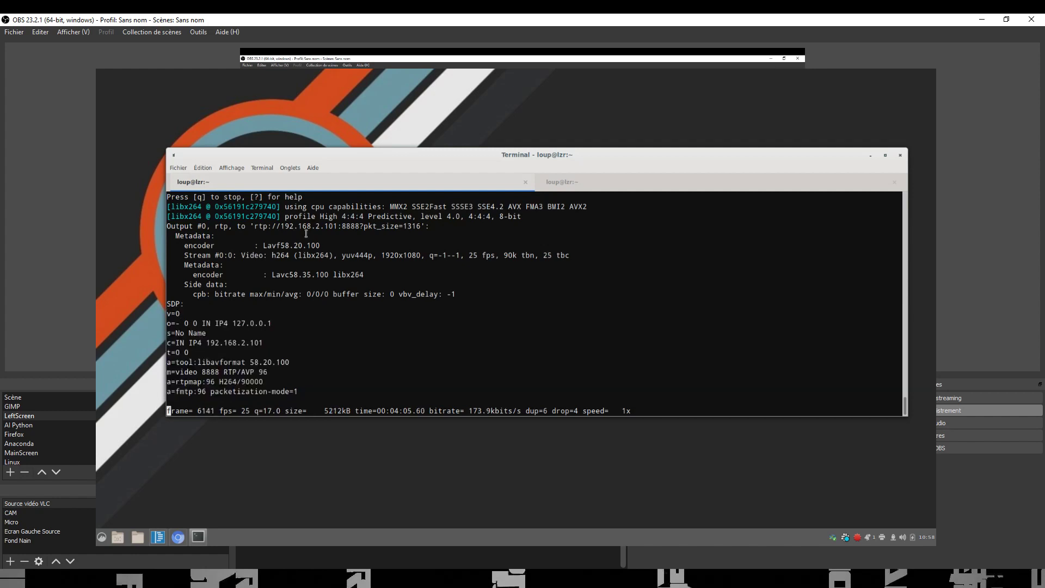
left_click(306, 234)
left_click_drag(299, 391, 147, 316)
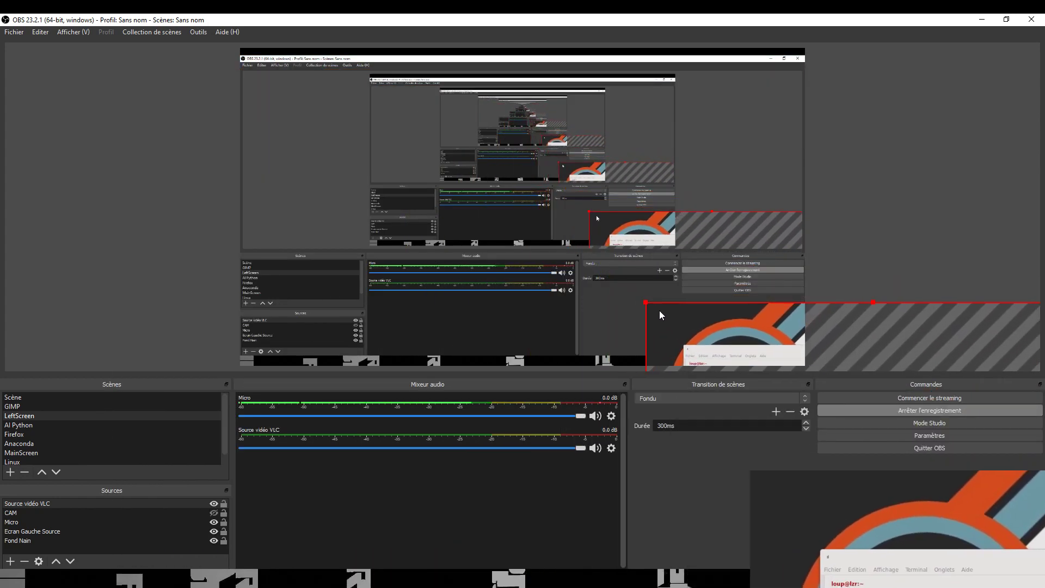
Switch to Visual Studio Code and select all the SDP lines in test.sdp.
key("alt+Tab")
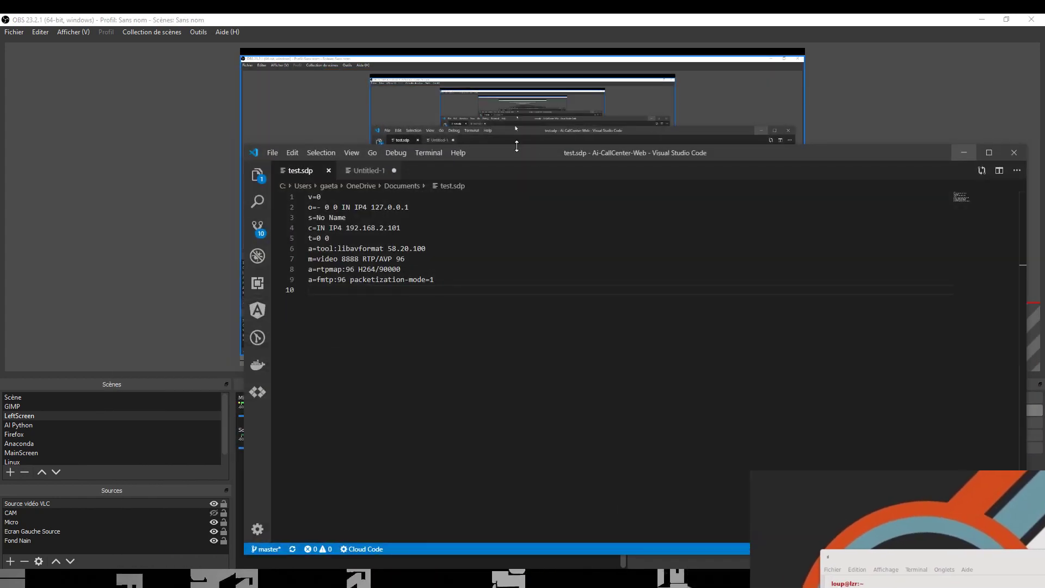
left_click_drag(417, 298, 299, 210)
left_click(368, 297)
left_click_drag(346, 295, 223, 144)
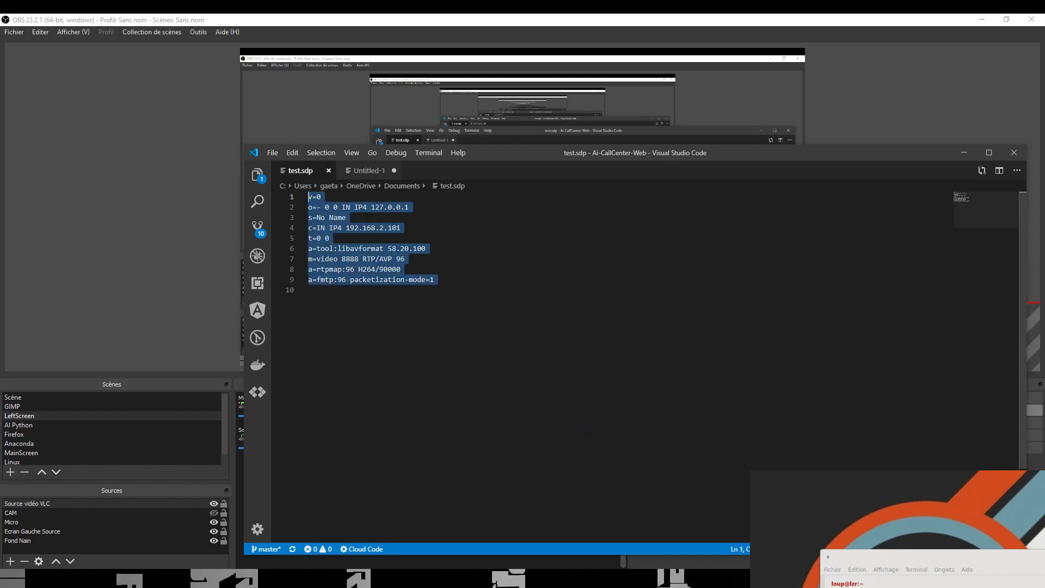
Shrink the Visual Studio Code window and move the VLC video source so test.sdp sits beside the terminal's SDP output.
left_click_drag(1026, 555, 565, 347)
left_click_drag(789, 317, 668, 177)
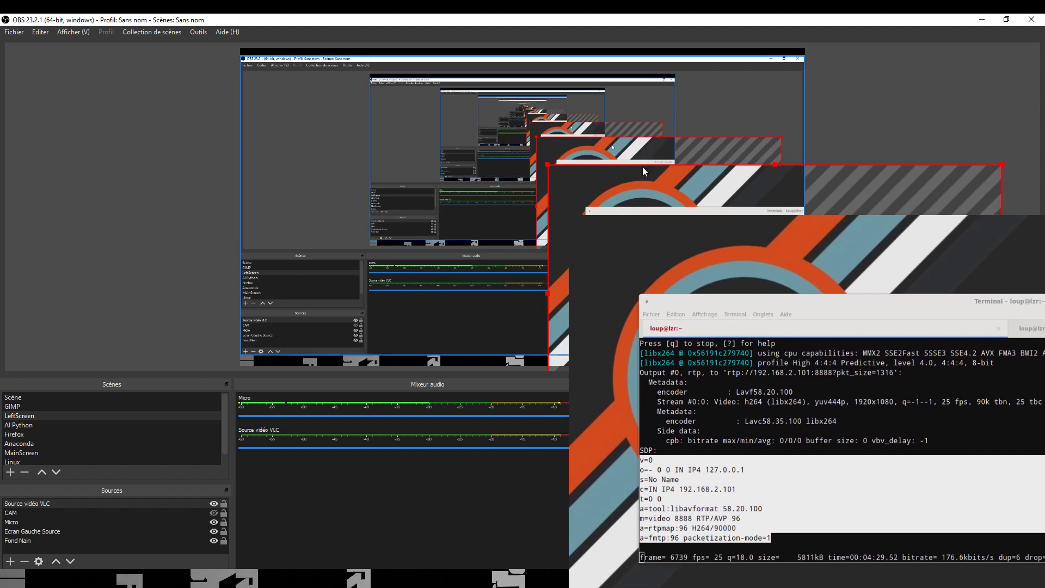
key("alt+Tab")
left_click(482, 273)
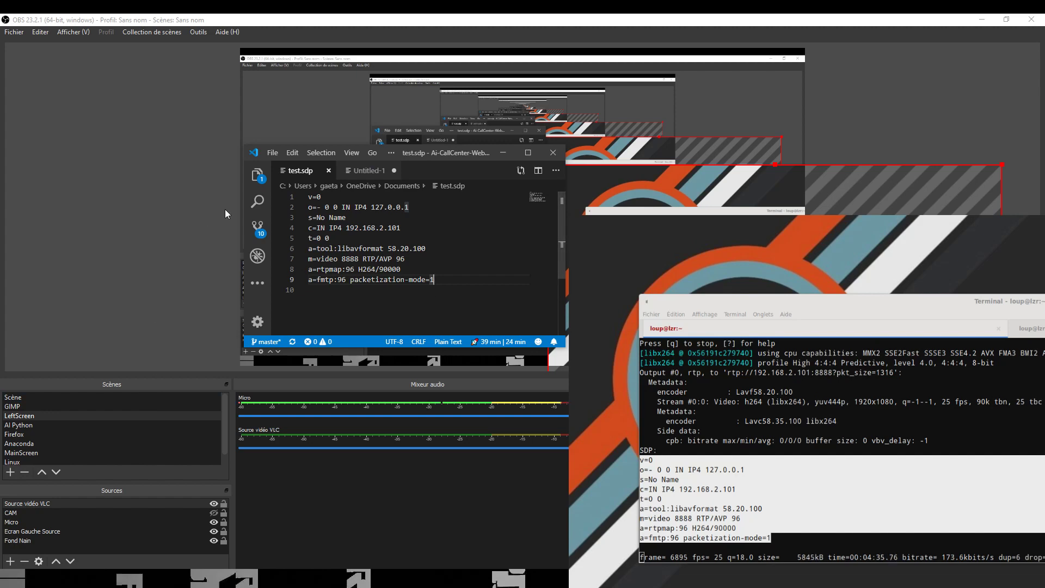
Open the properties of the VLC video source, select the test.sdp playlist entry and close the dialog.
double_click(73, 503)
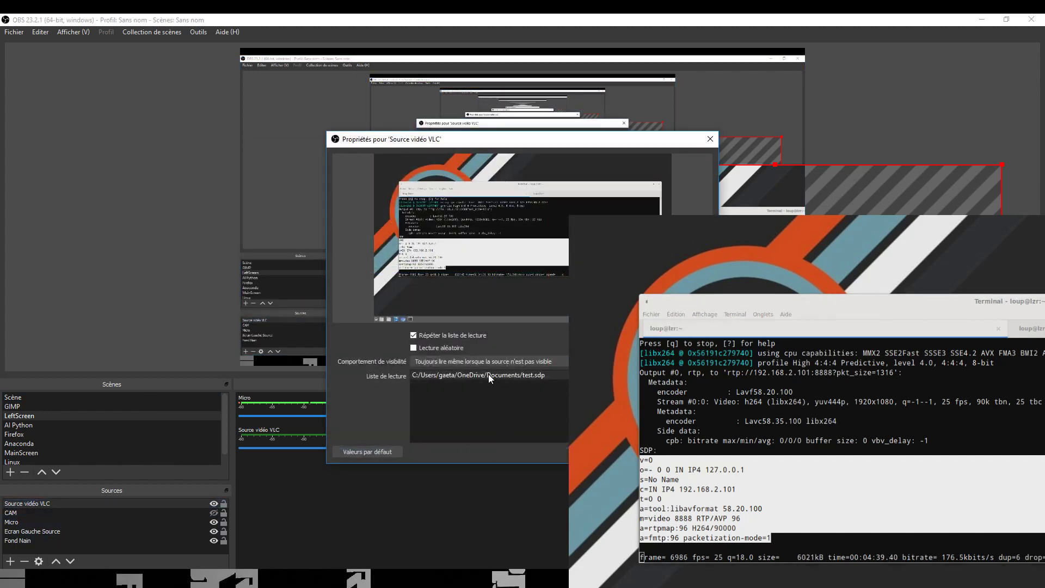
left_click(488, 373)
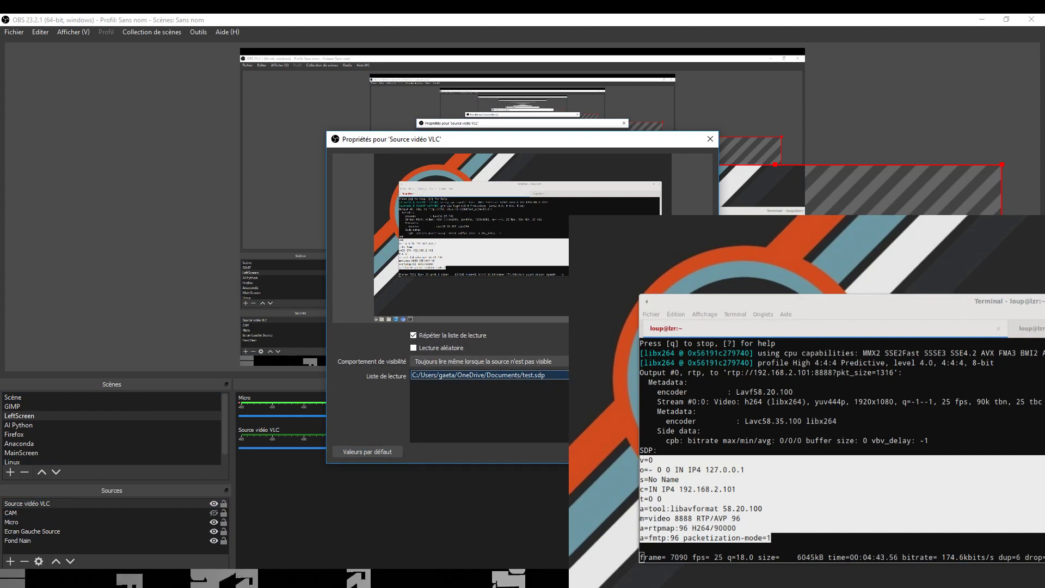
left_click(648, 452)
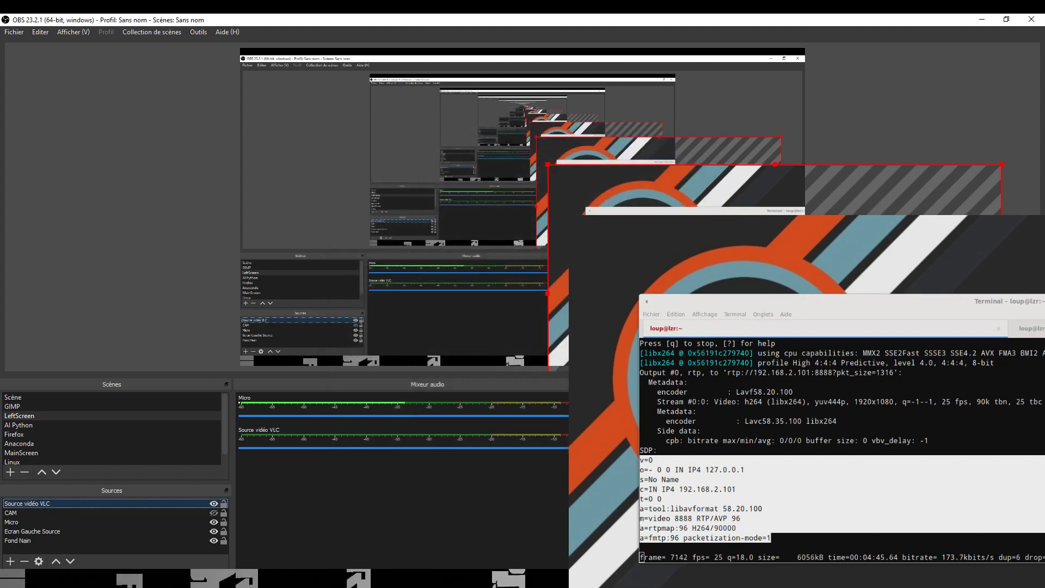
Adjust the position of the screen capture in the preview and move the VLC video source to the middle of the scene.
left_click(720, 104)
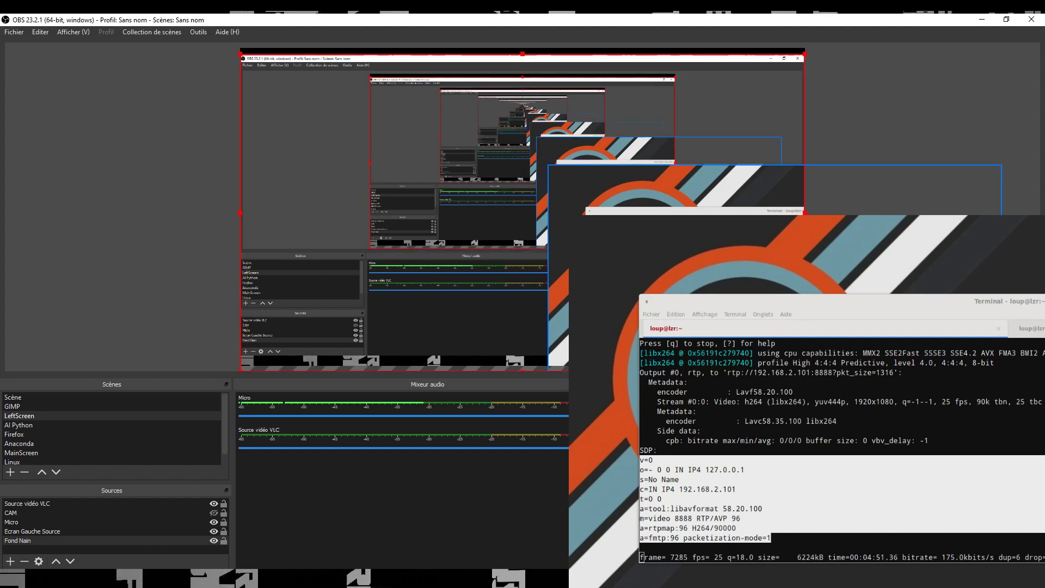
left_click_drag(735, 189, 710, 193)
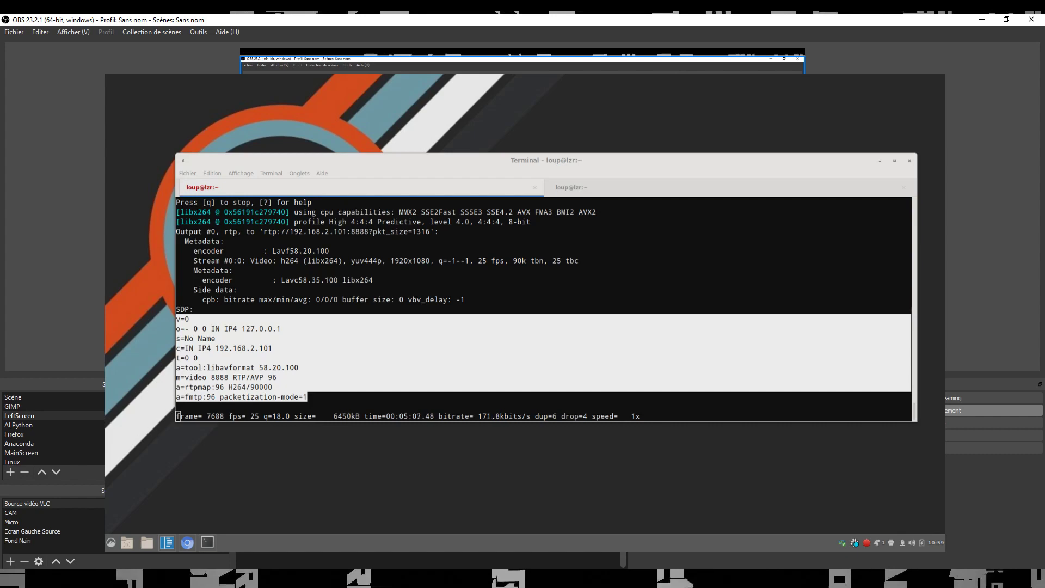
left_click_drag(320, 106, 490, 168)
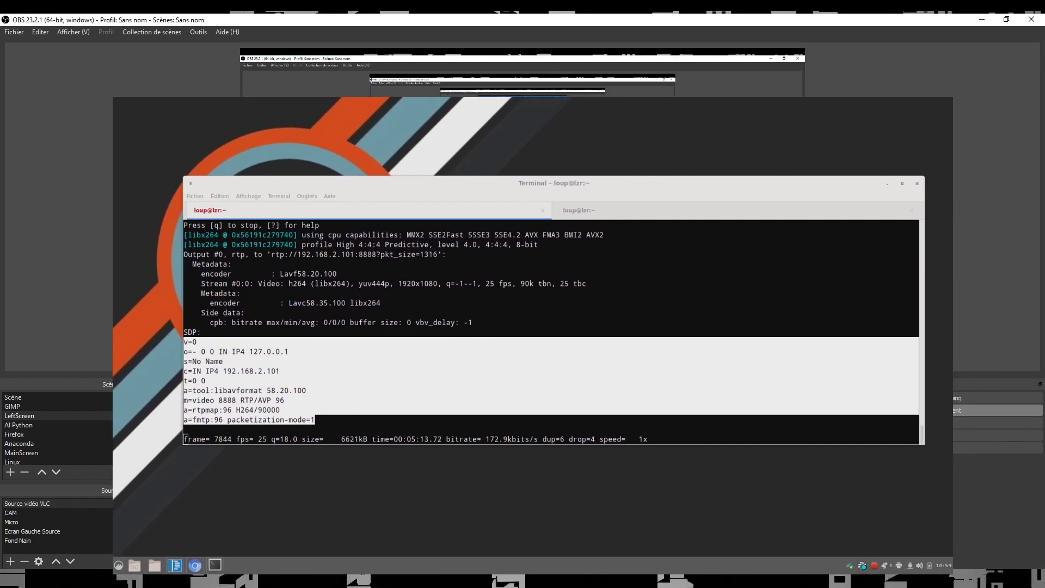
Deselect the SDP text in the terminal, open the Barrier window on the Linux desktop and move it slightly higher.
left_click(413, 289)
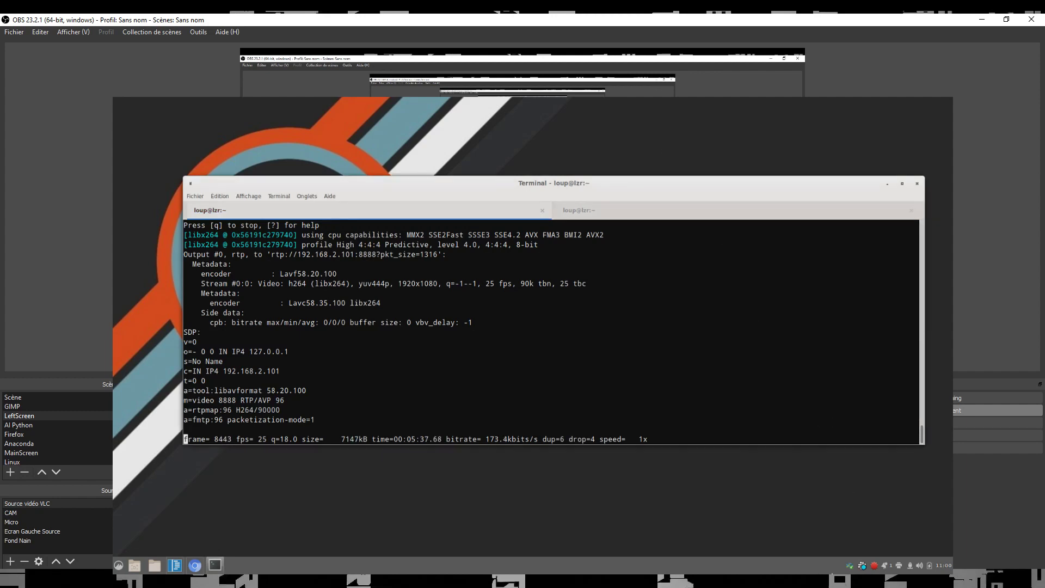
left_click(849, 567)
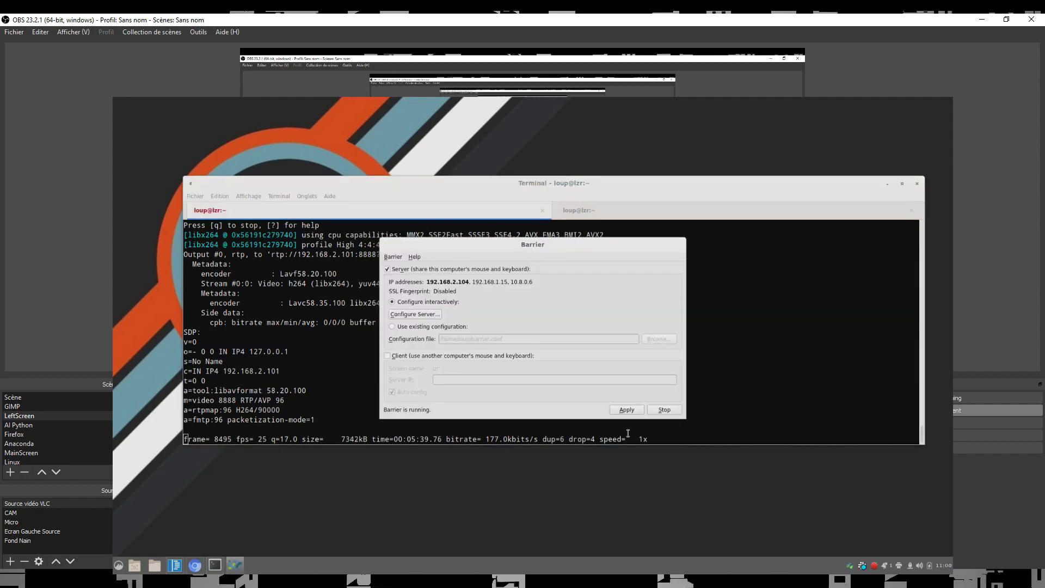
left_click_drag(481, 246, 473, 233)
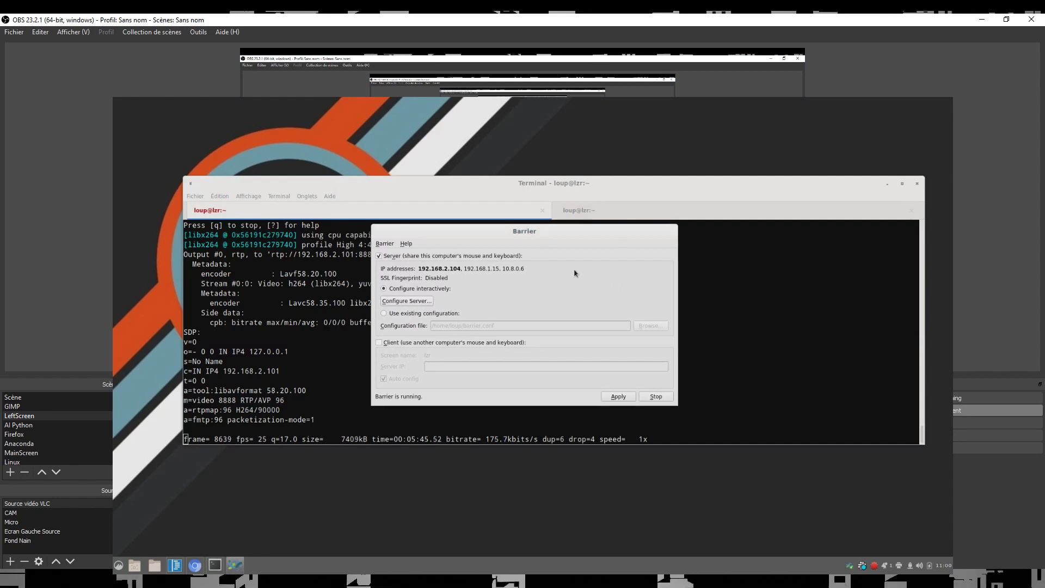
left_click(414, 300)
left_click(544, 307)
left_click(539, 347)
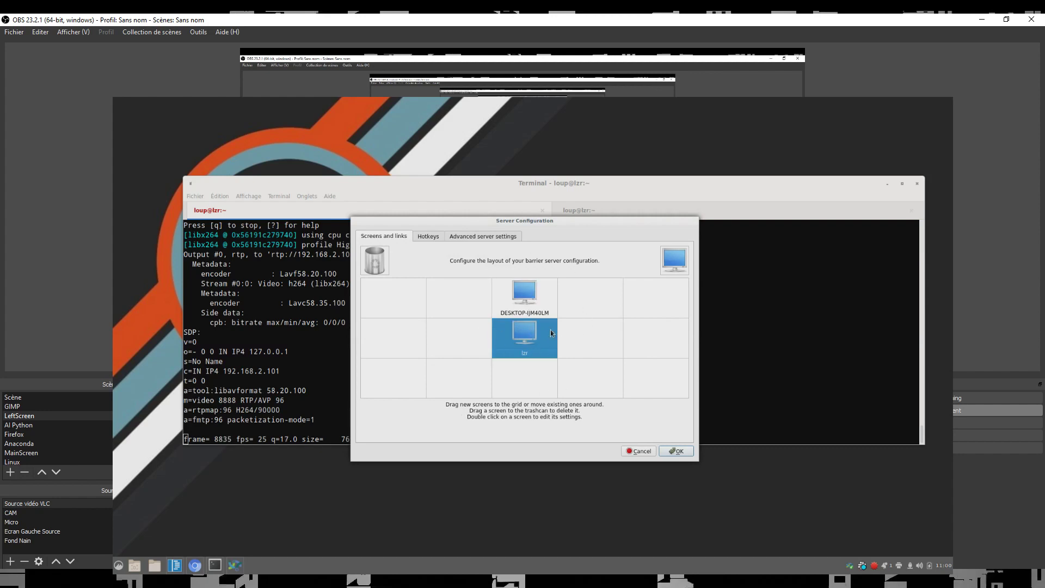
left_click(523, 292)
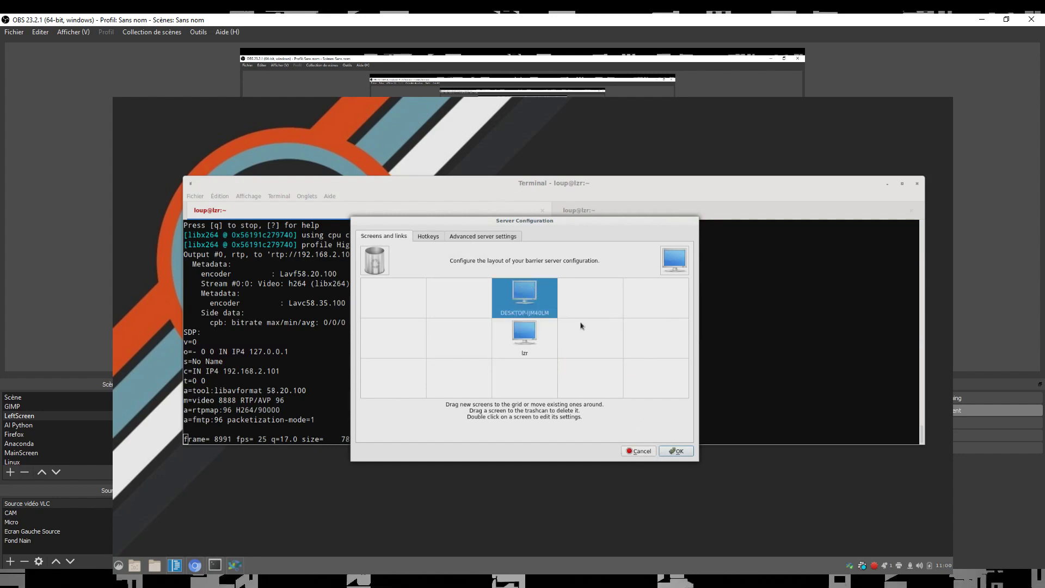
Move the terminal window up, reposition the VLC video source in the OBS scene and bring Barrier's Server Configuration dialog to the front.
left_click_drag(484, 184, 484, 152)
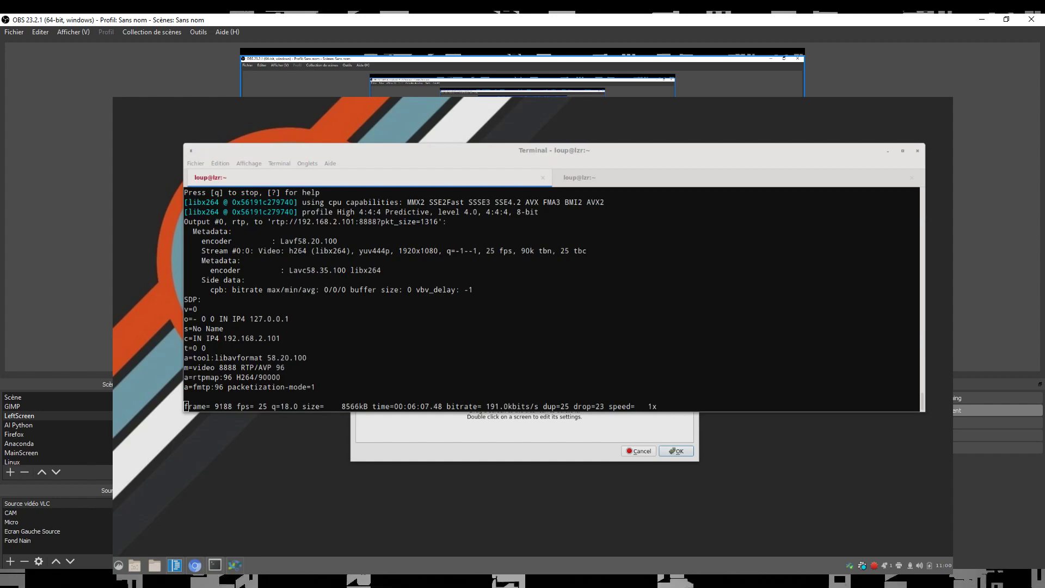
left_click_drag(334, 112, 637, 269)
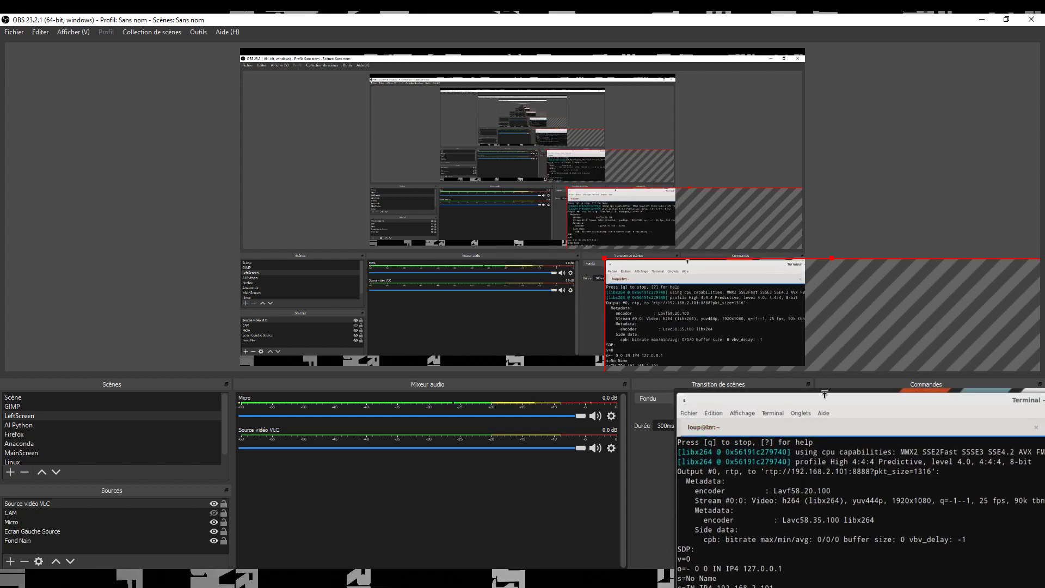
left_click(696, 415)
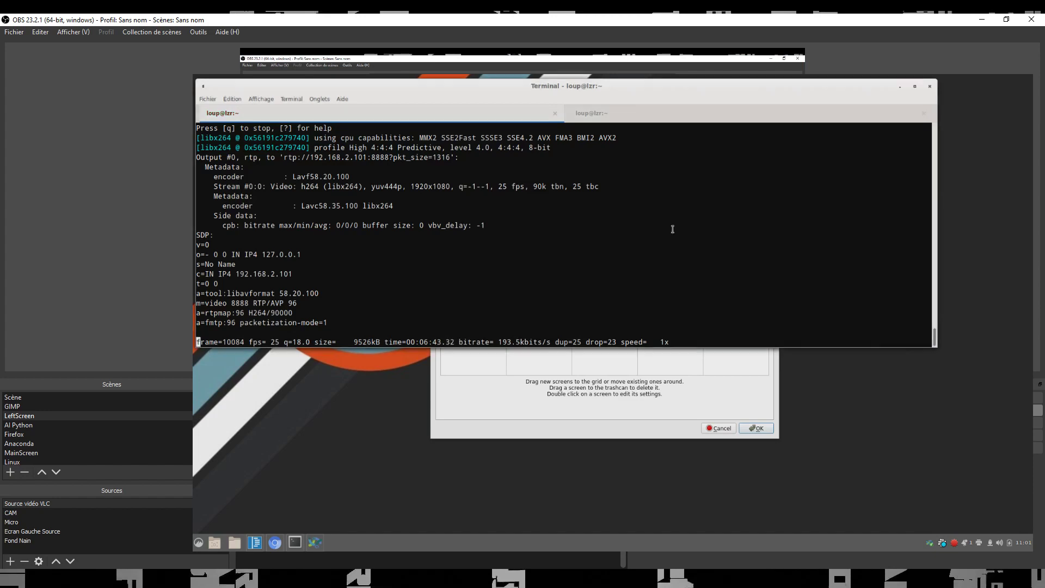
left_click(583, 391)
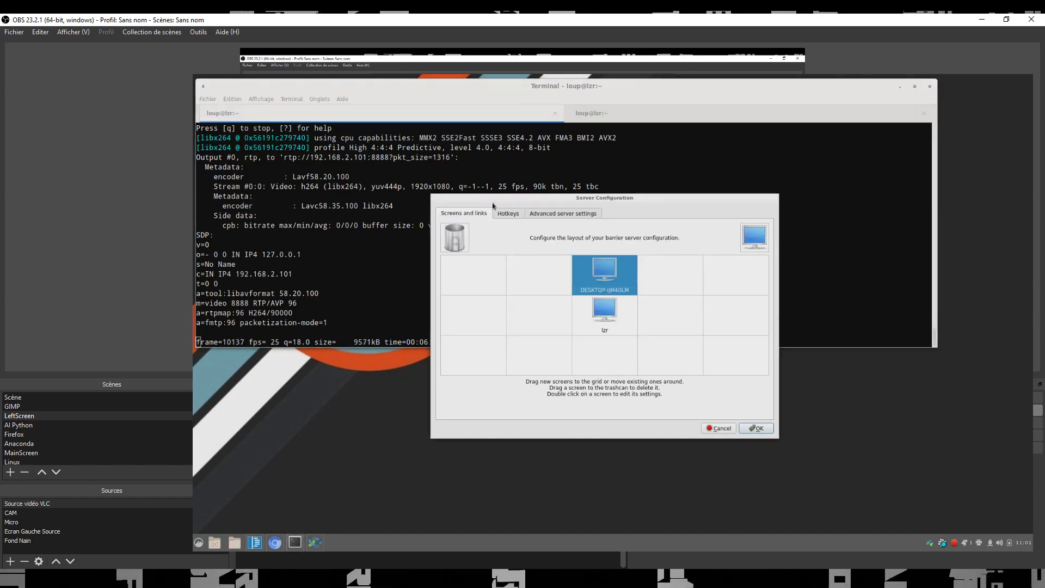